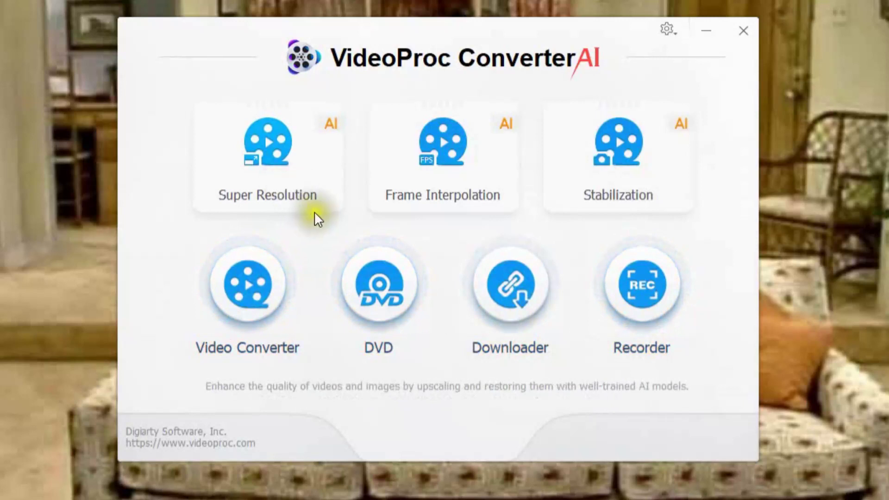
- Load the Three's Company s03e02 episode into Super Resolution for a 2x upscale to 1440*992
click(273, 156)
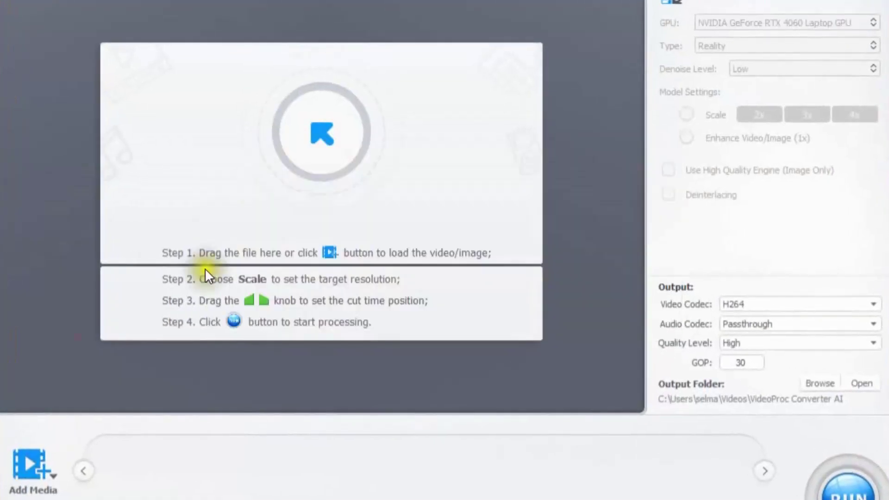
click(40, 471)
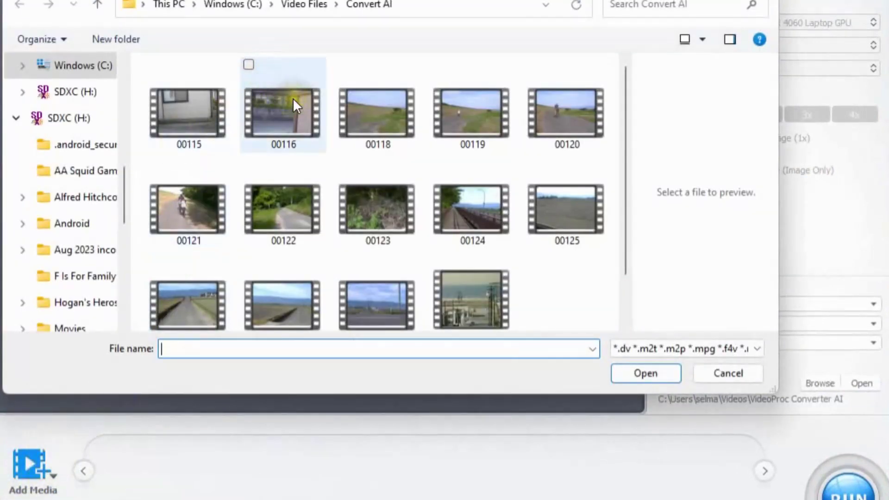
click(270, 128)
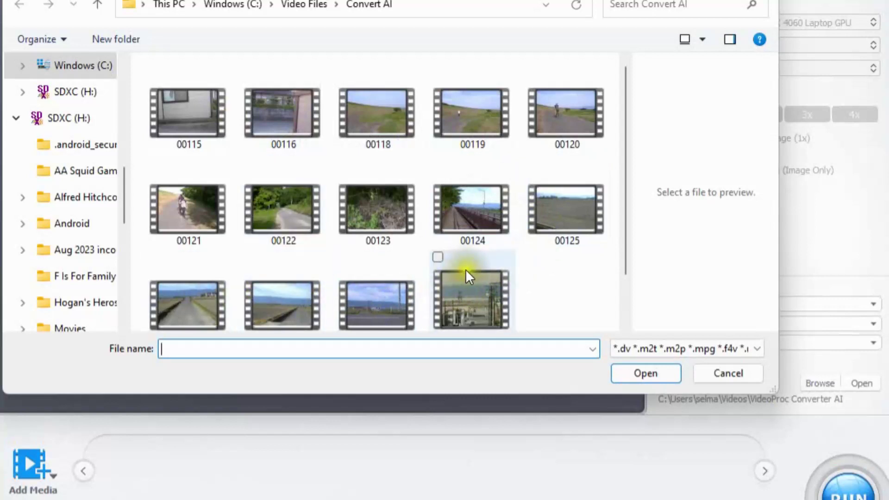
click(480, 299)
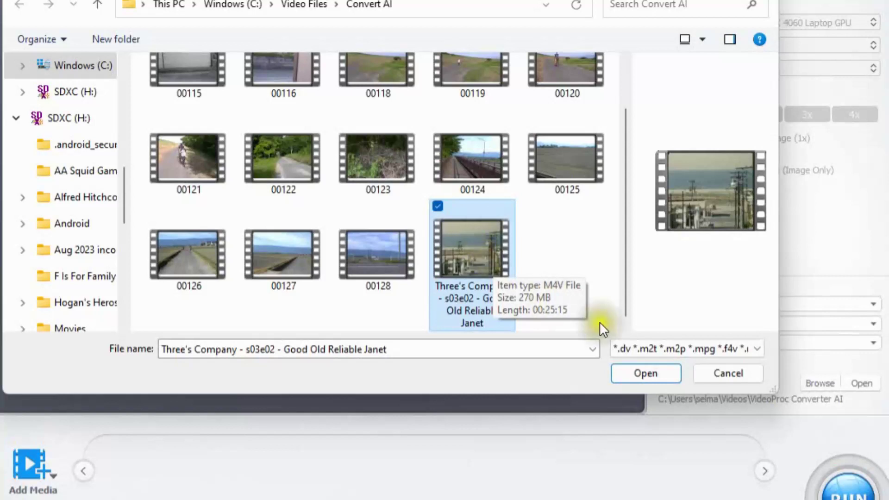
click(654, 374)
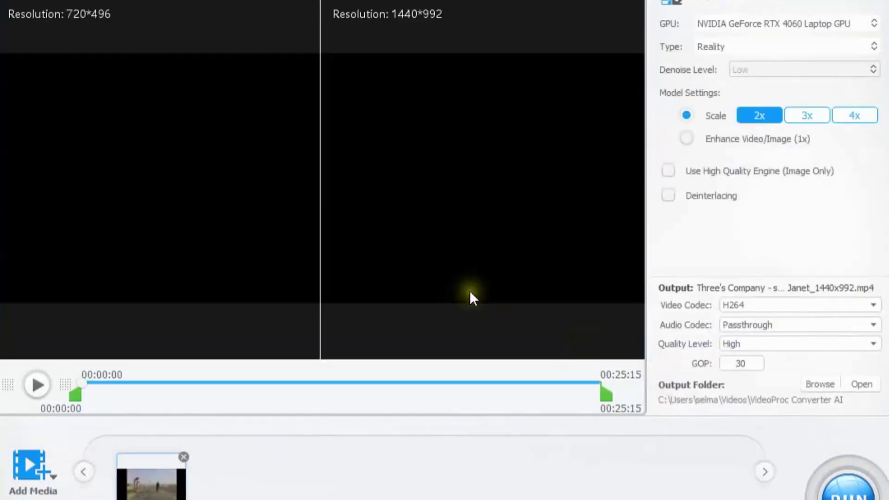
- Rewind the side-by-side preview to the start and play to the THREE'S COMPANY title at 00:00:05
click(102, 382)
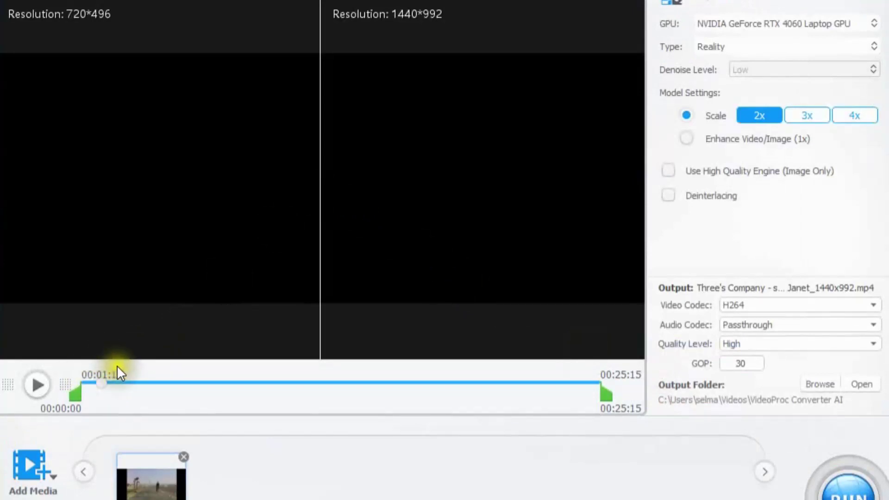
click(98, 382)
drag(97, 379, 79, 379)
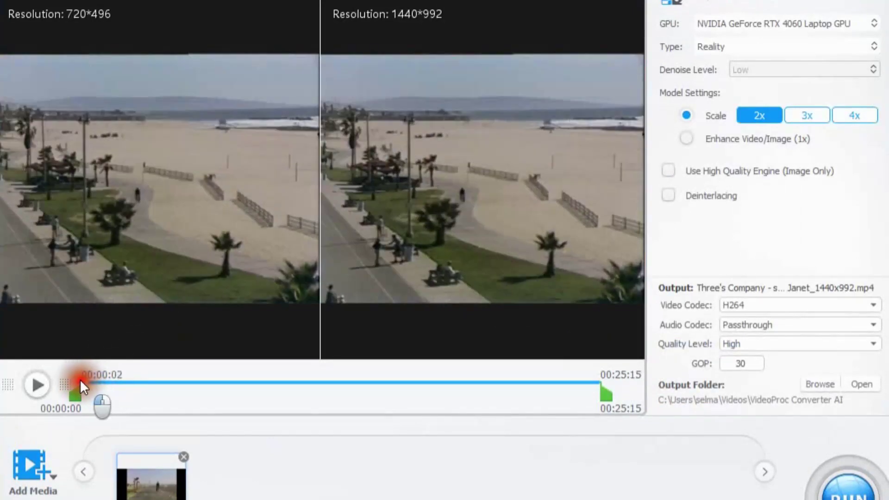
click(36, 383)
click(36, 383)
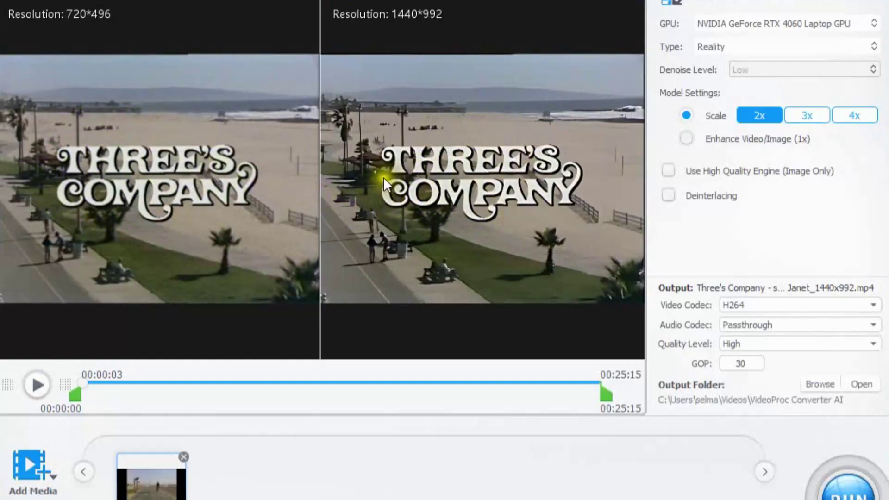
click(34, 386)
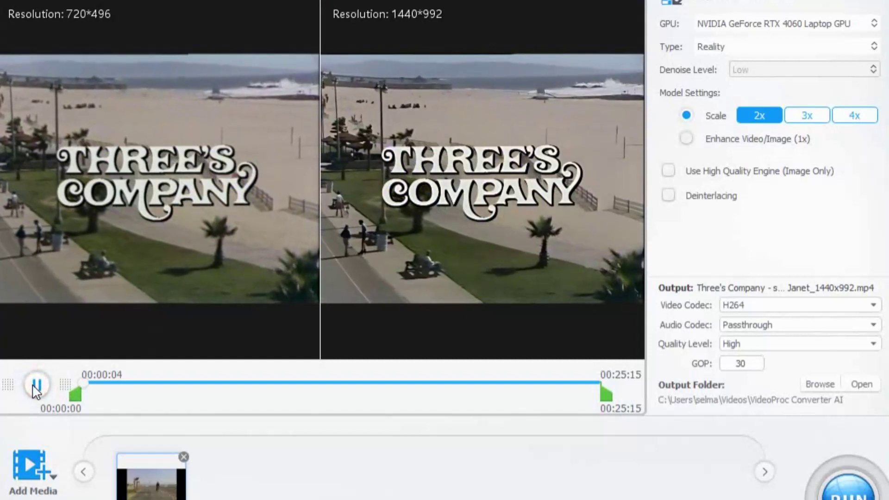
click(33, 386)
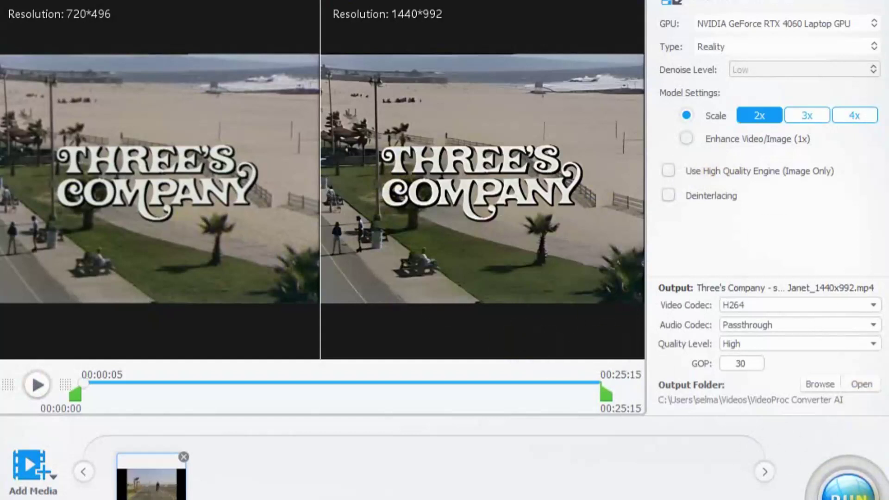
- Export the 2x-upscaled episode as a 1440x992 MP4
click(847, 491)
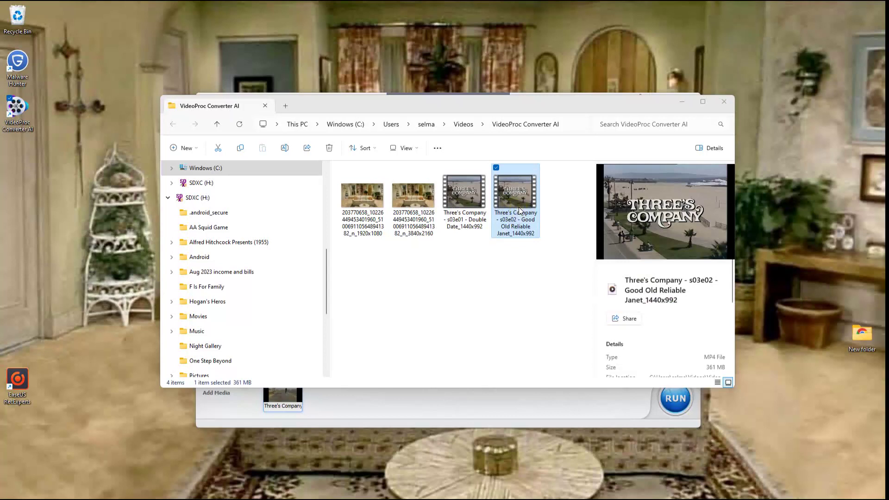
- Open 'Three's Company - s03e02 - Good Old Reliable Janet_1440x992' from the output folder
double_click(519, 211)
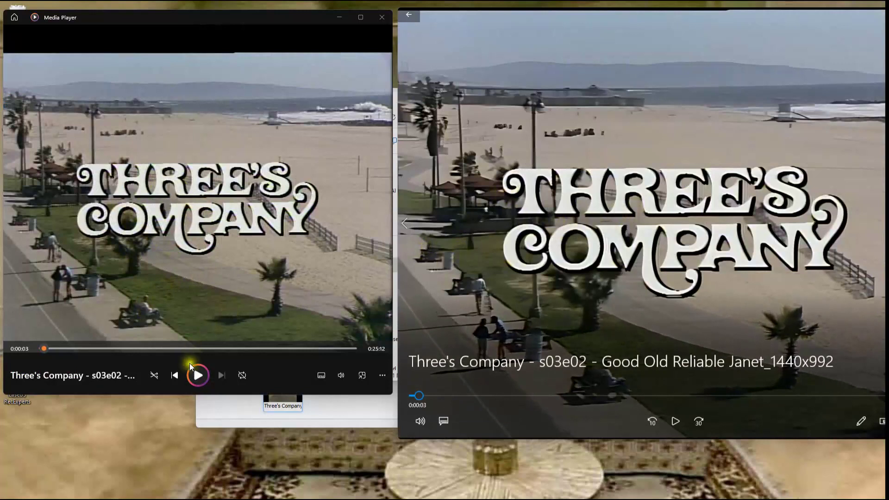
- Play the original and upscaled episodes alternately, pausing both on the 0:00:14 beach scene
click(197, 376)
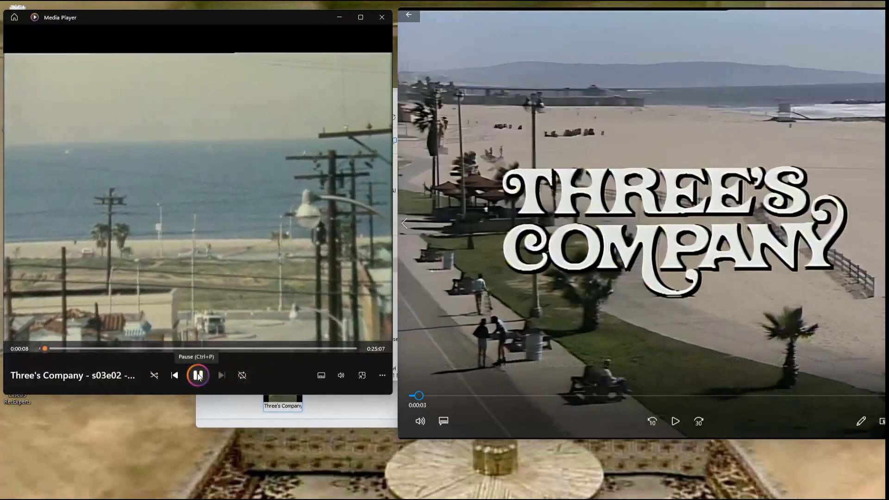
click(197, 375)
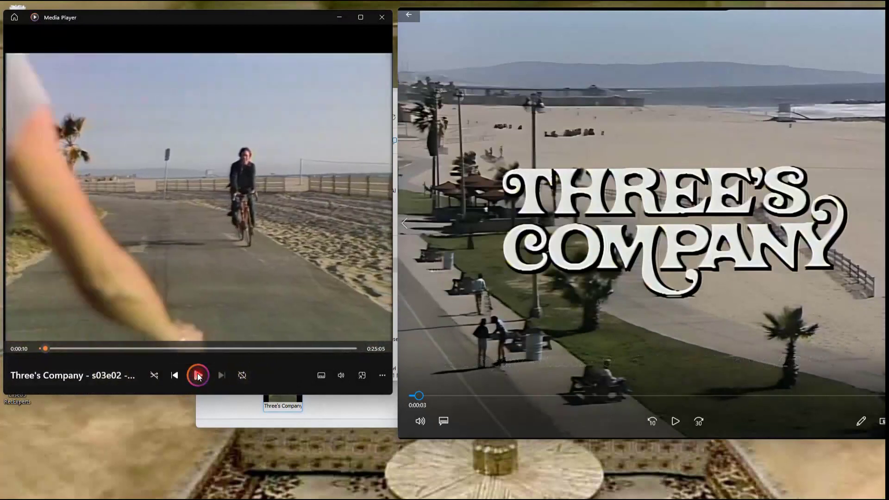
click(676, 421)
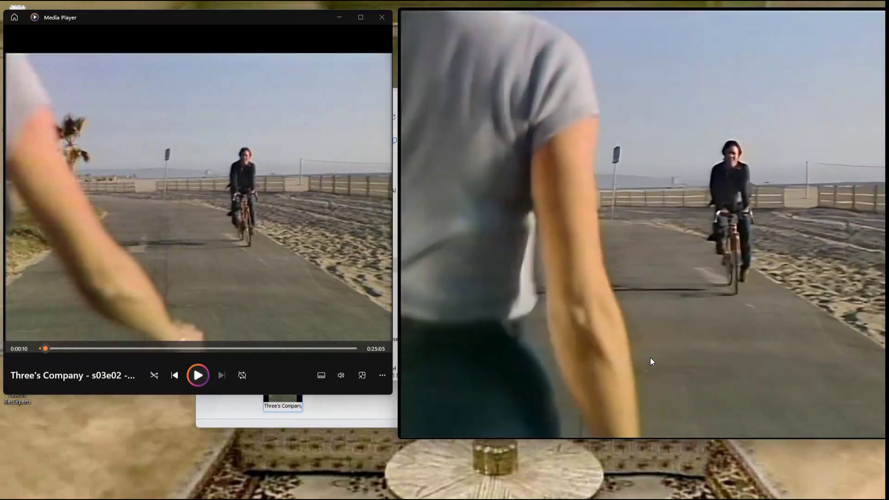
mouse_move(682, 419)
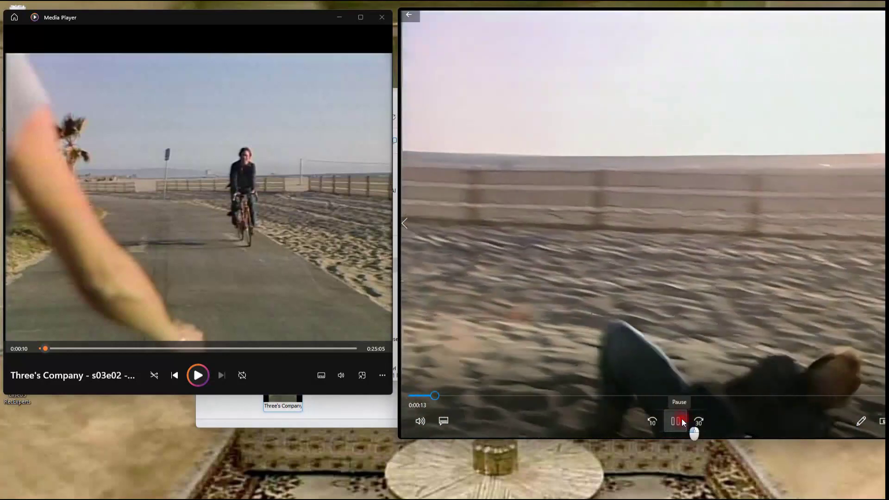
click(681, 418)
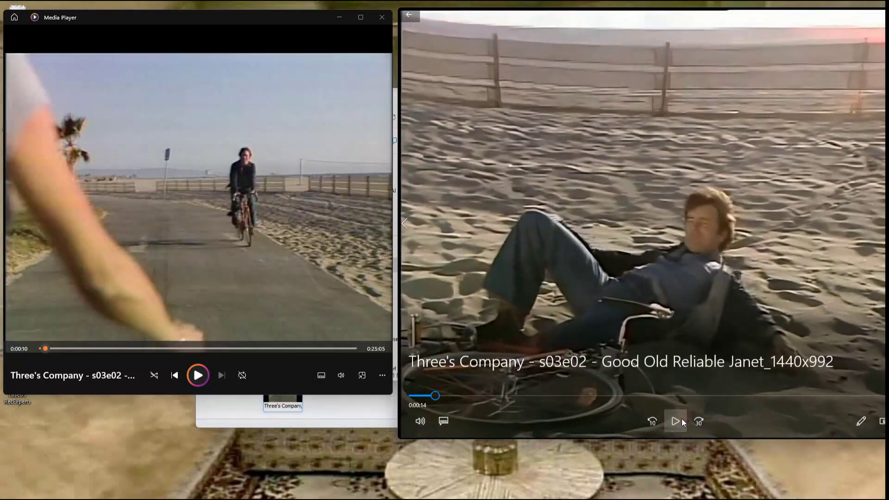
click(196, 375)
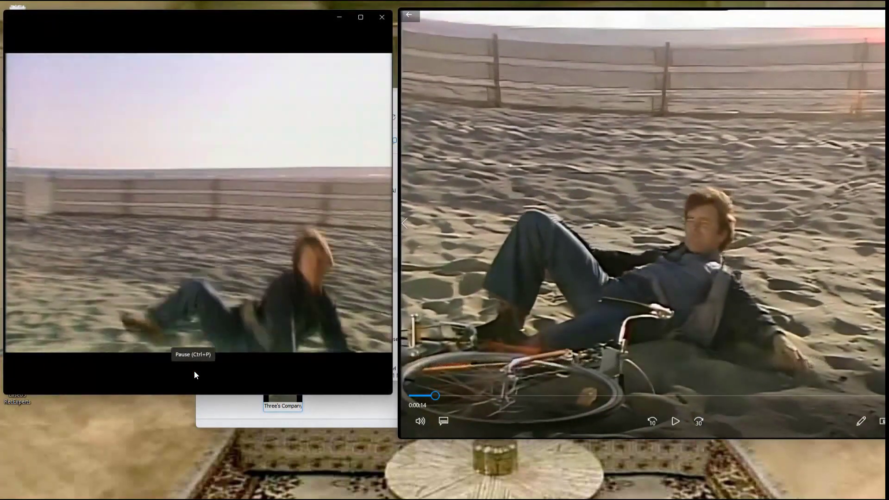
click(194, 375)
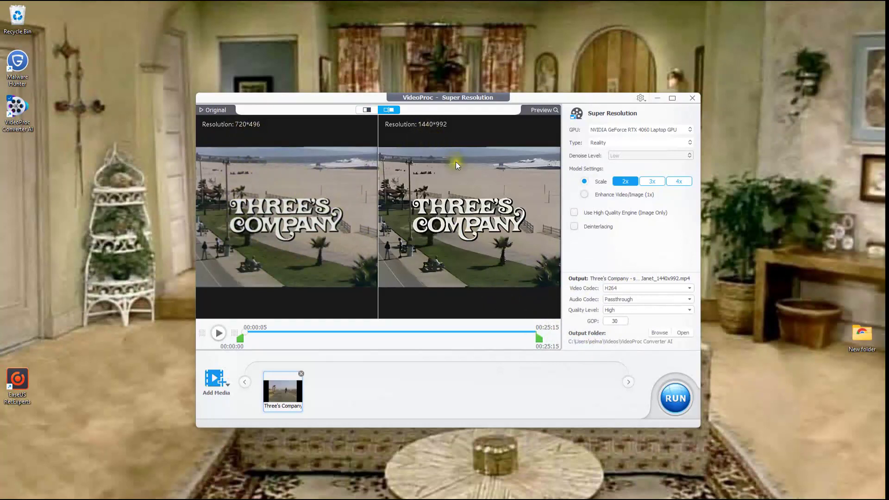
- Add the apt201wideangle living-room photo, set a 3x upscale to 6288*3240, and close Super Resolution
click(218, 381)
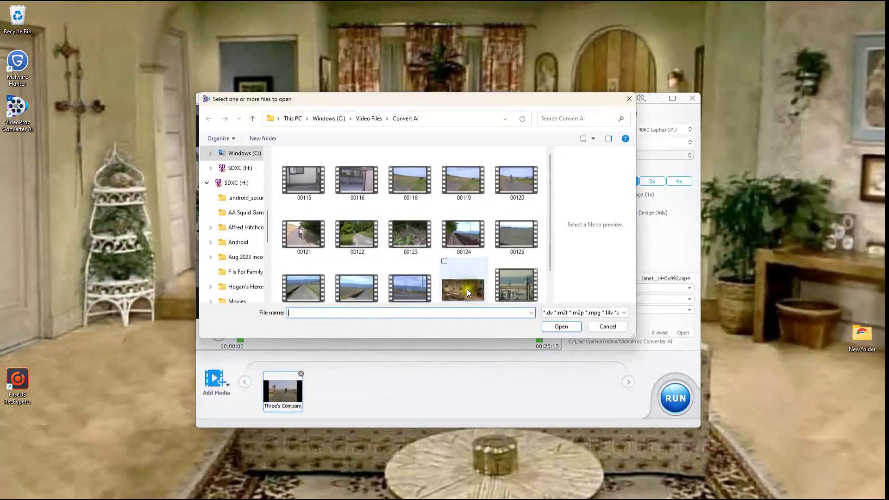
drag(550, 238, 483, 271)
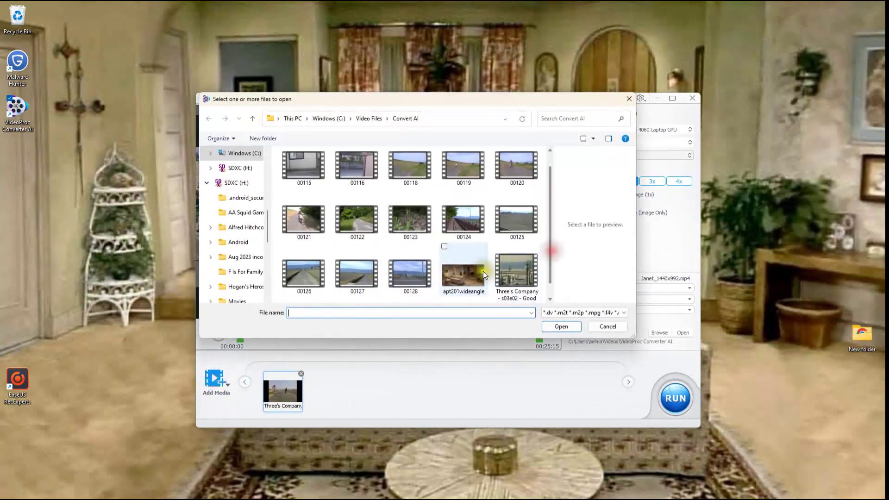
click(473, 273)
click(566, 326)
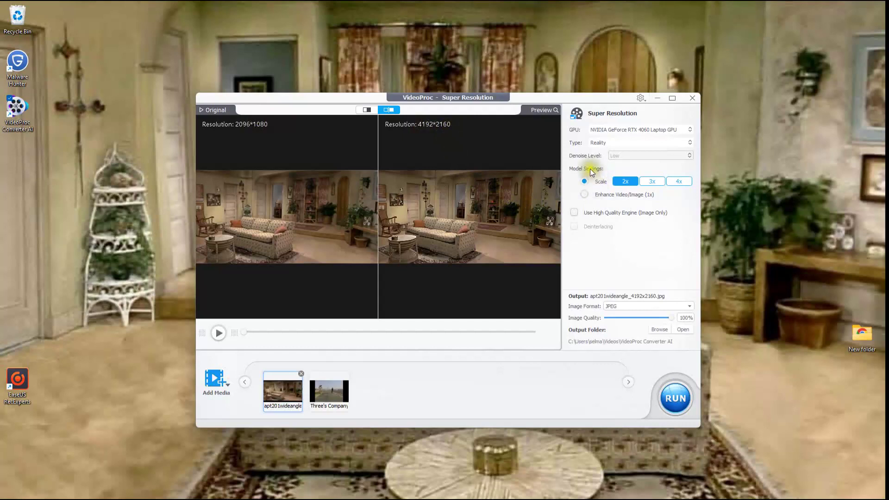
click(660, 181)
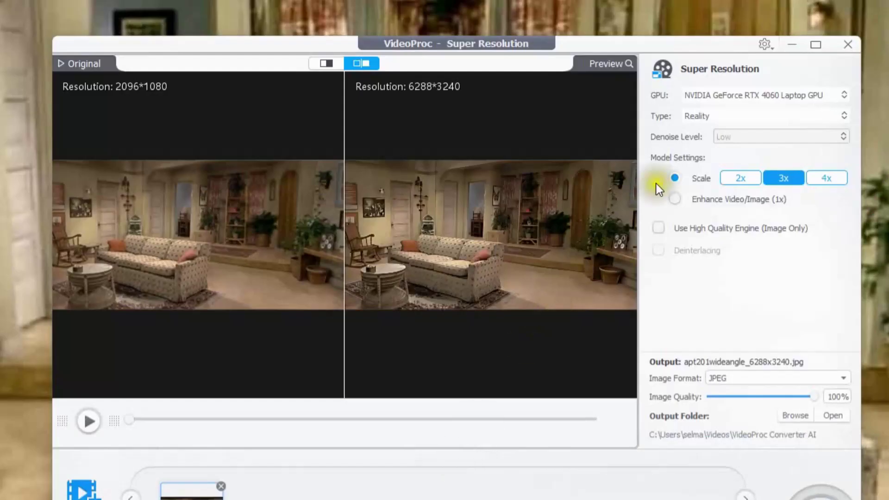
click(851, 45)
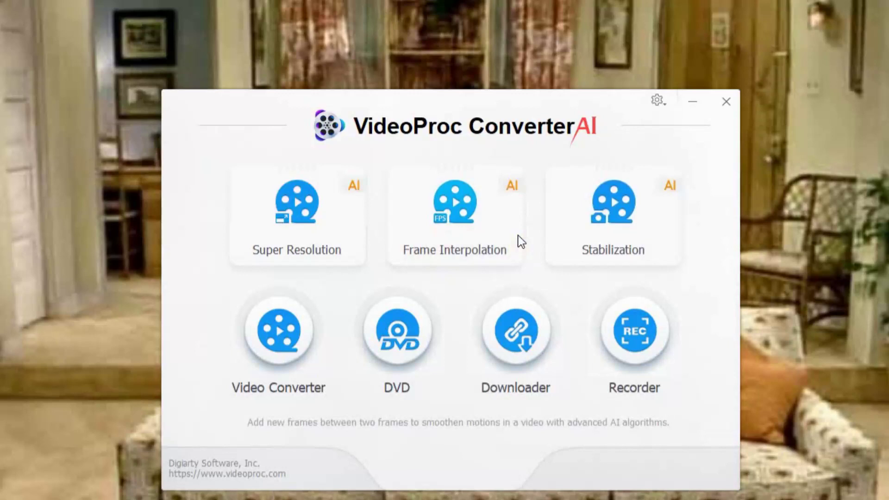
- Confirm closing Super Resolution to return to the main launcher
click(489, 209)
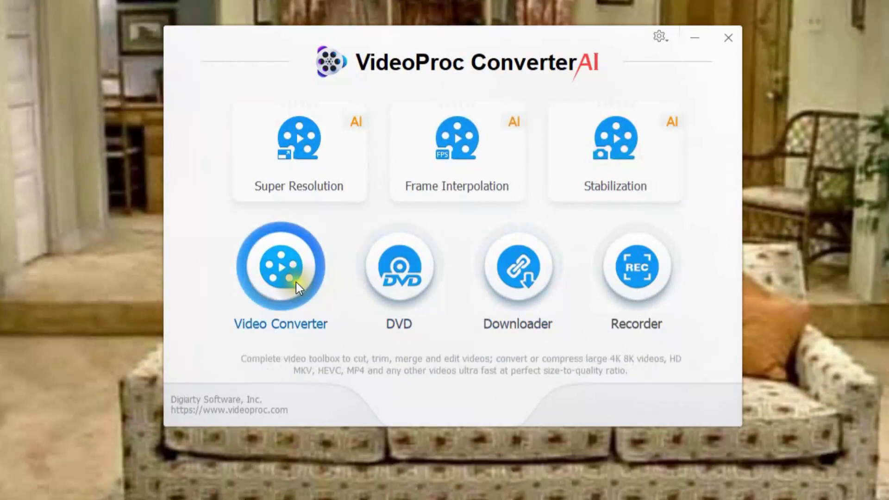
- Open the Video Converter and look over its Video output formats
click(291, 276)
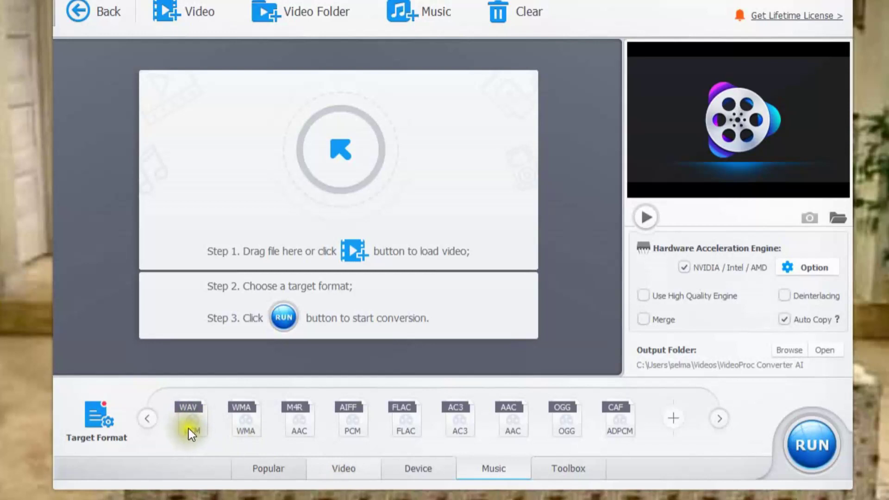
click(344, 468)
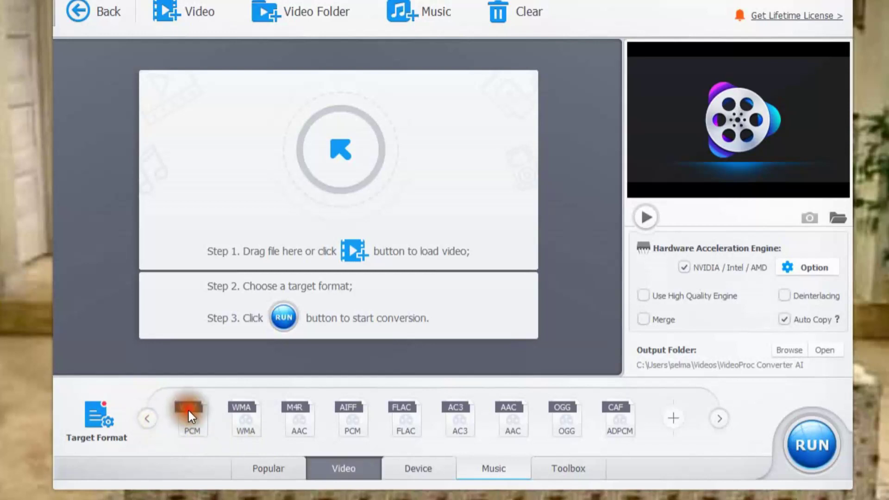
mouse_move(182, 419)
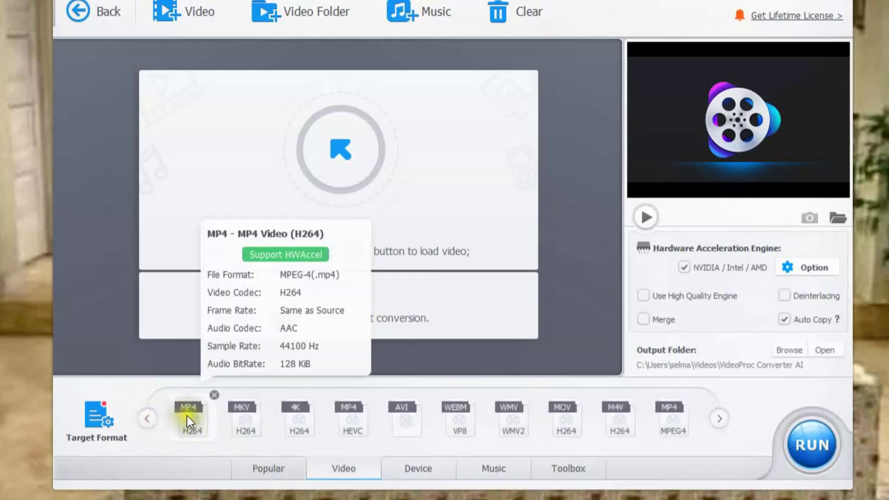
mouse_move(238, 412)
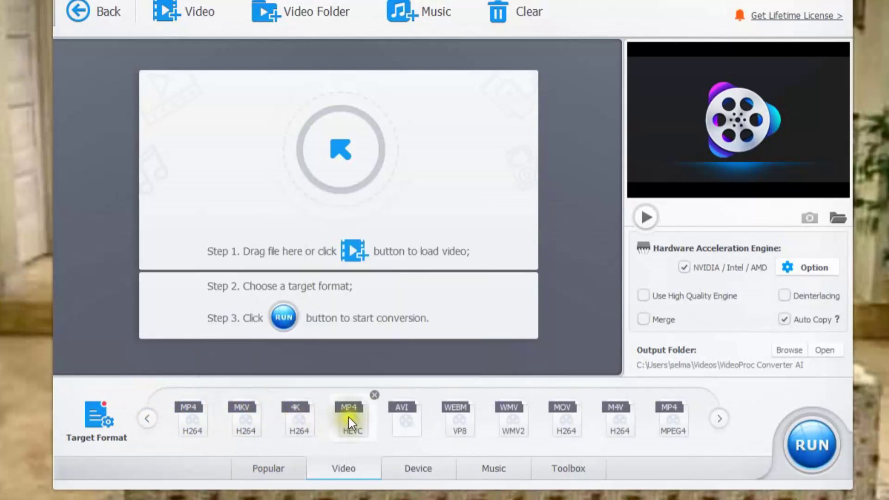
mouse_move(349, 414)
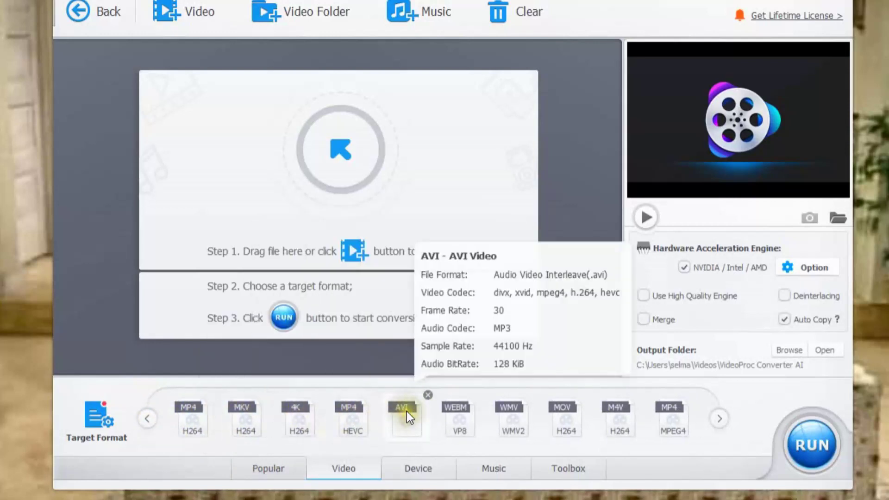
mouse_move(508, 415)
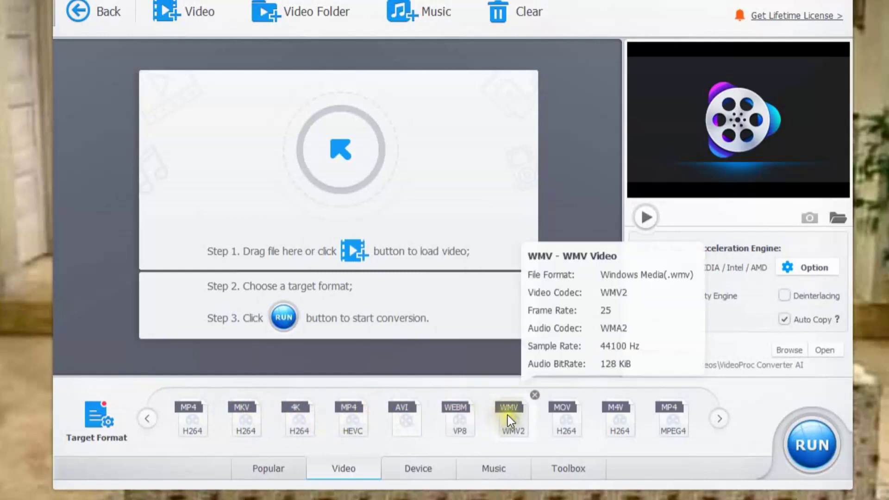
mouse_move(566, 415)
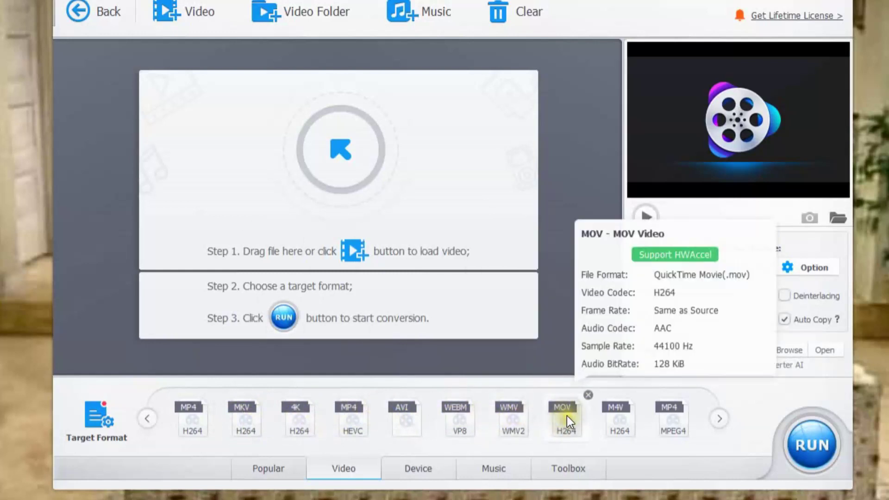
mouse_move(618, 414)
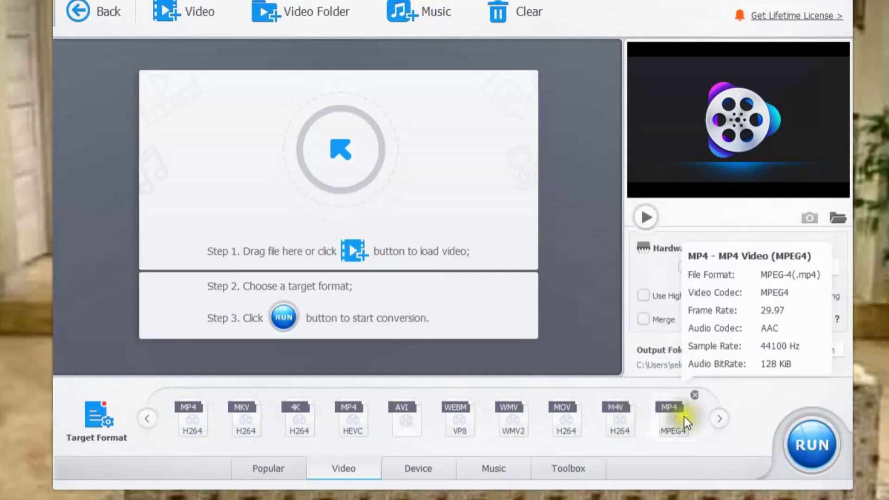
- Page through the later video formats such as AVI, WEBM, WMV, MOV and MP4
click(721, 421)
click(721, 421)
click(721, 420)
click(720, 420)
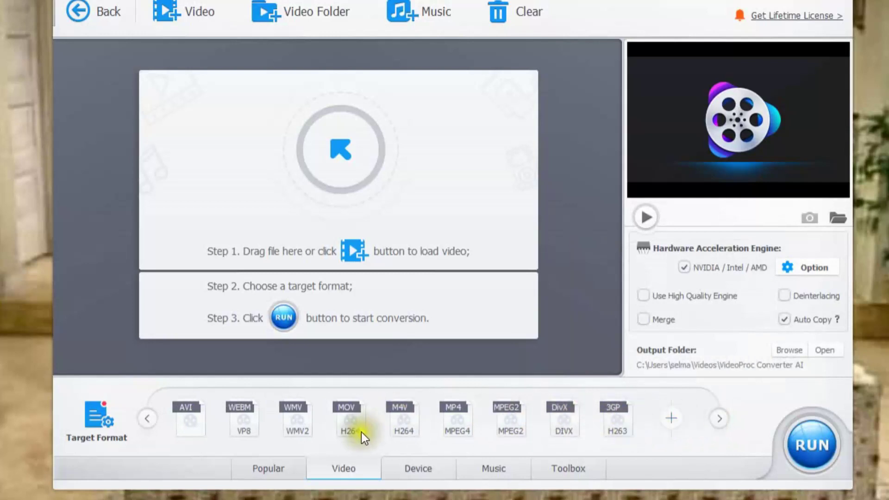
mouse_move(307, 428)
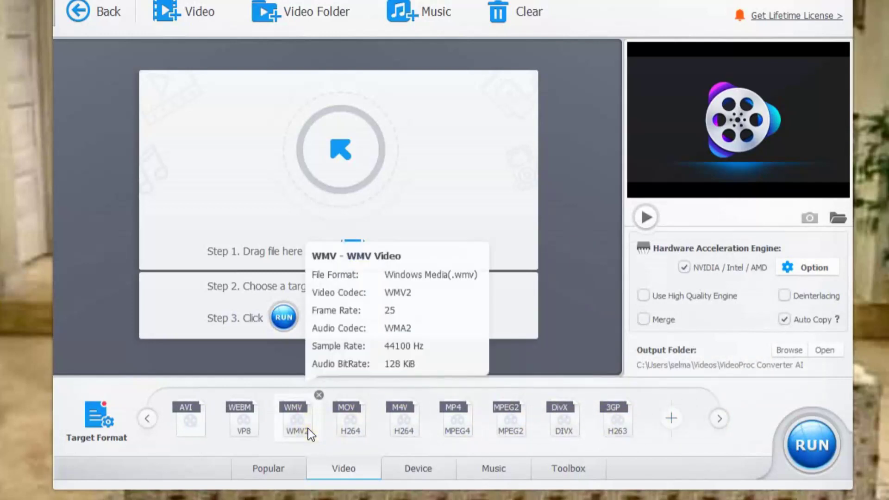
mouse_move(446, 392)
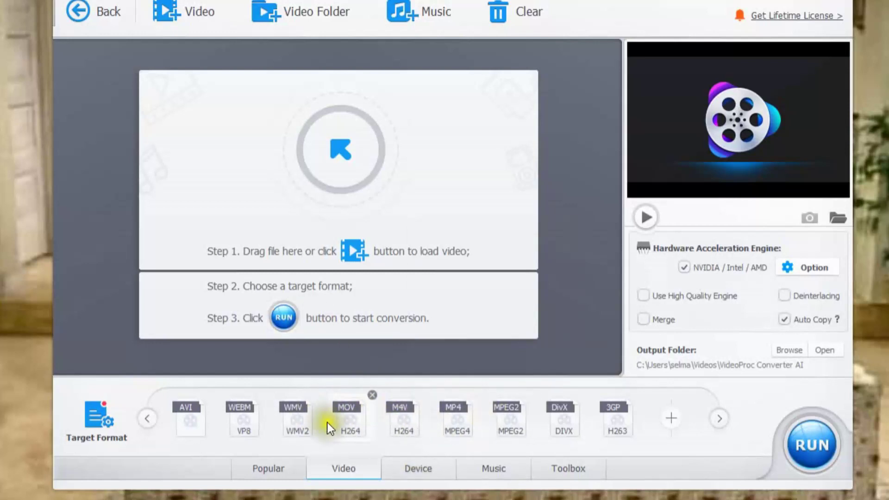
- Browse the Device and Music presets, then open the DVD module
click(429, 471)
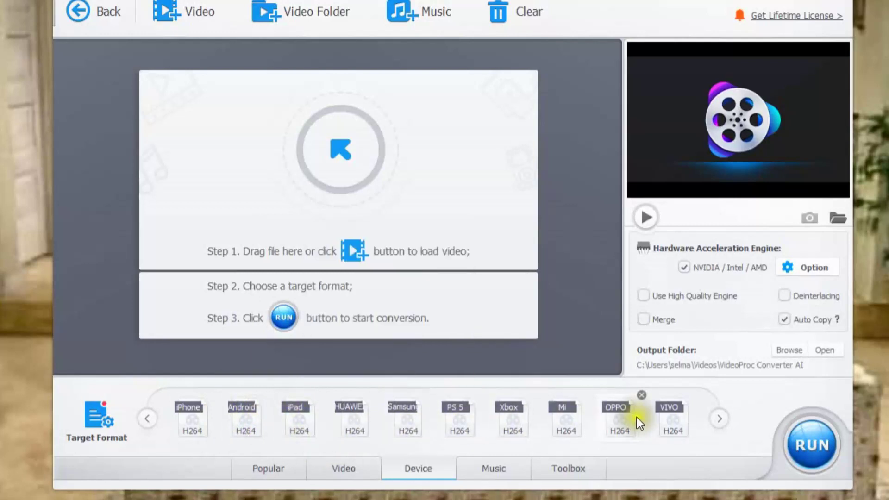
click(720, 417)
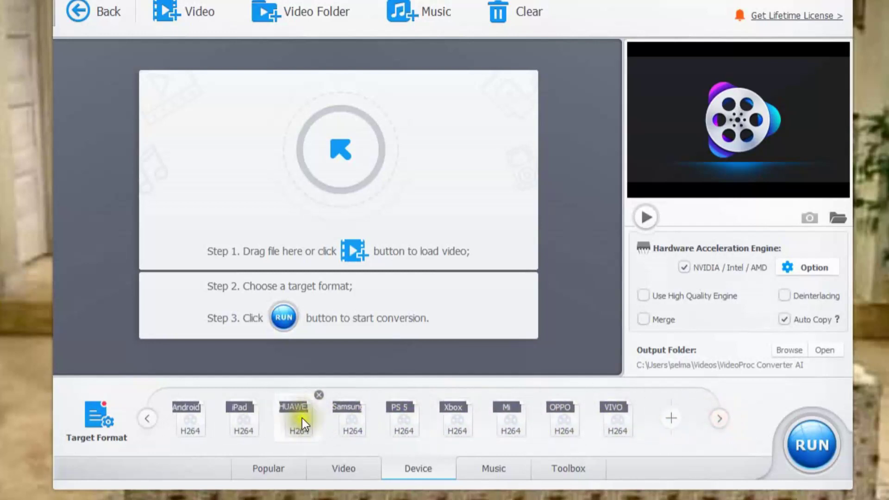
click(498, 474)
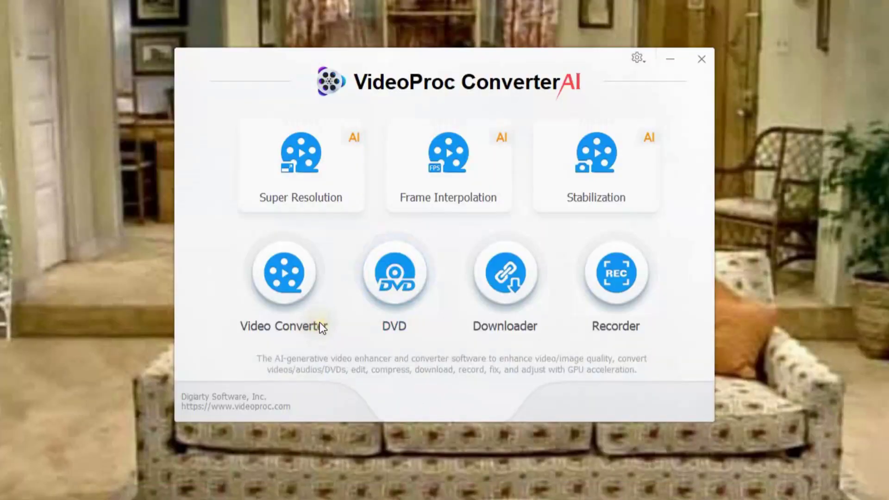
click(393, 283)
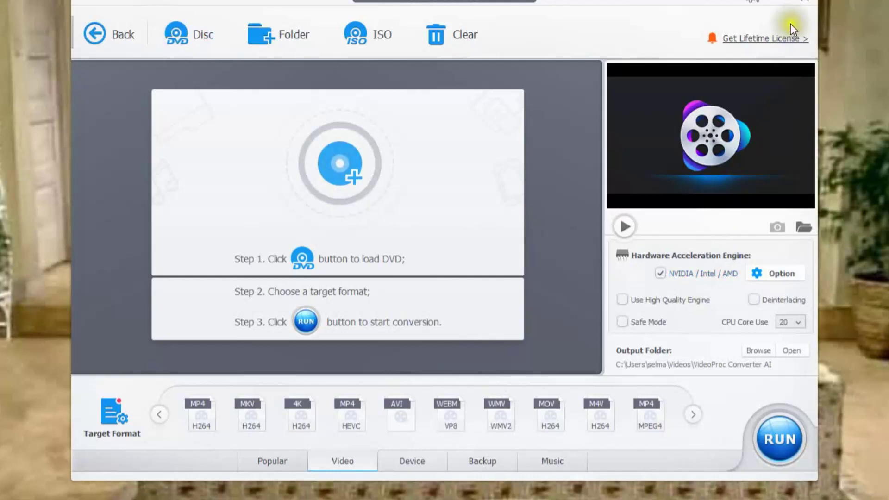
click(805, 1)
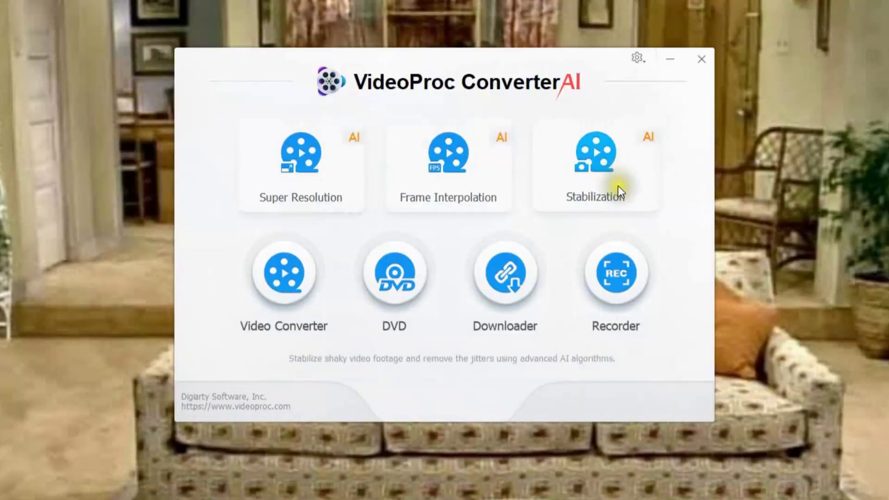
click(509, 287)
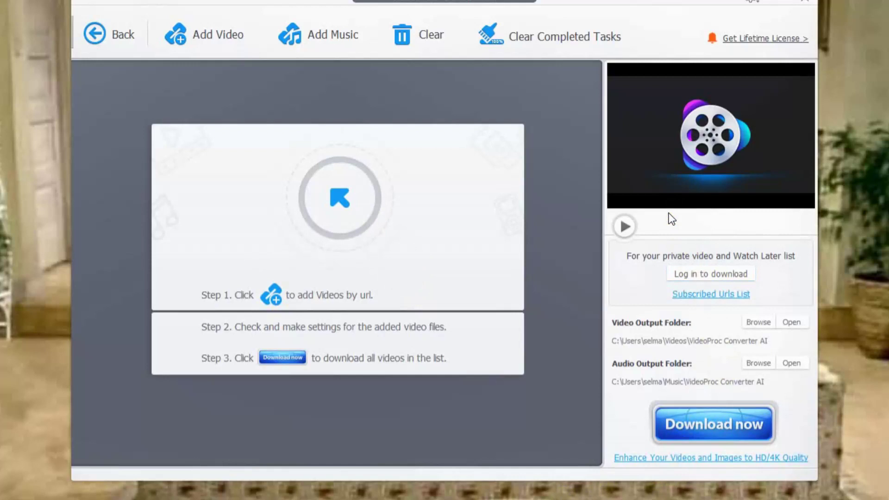
click(805, 2)
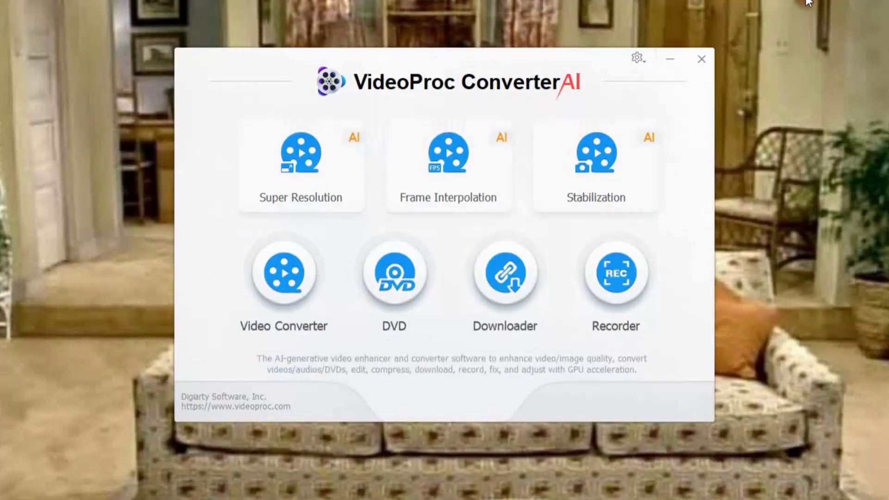
click(615, 275)
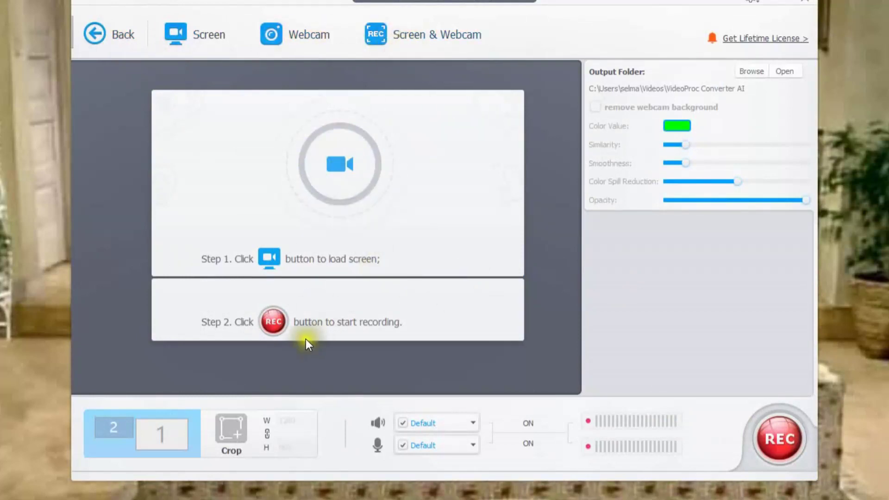
click(805, 2)
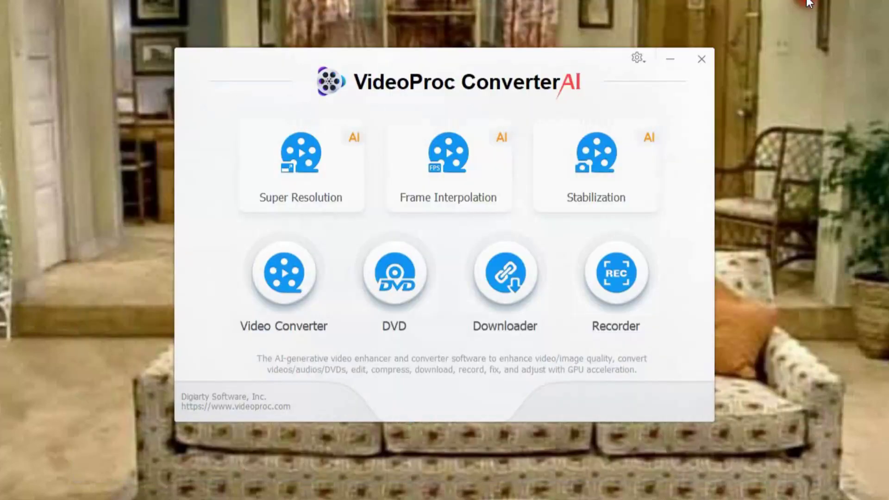